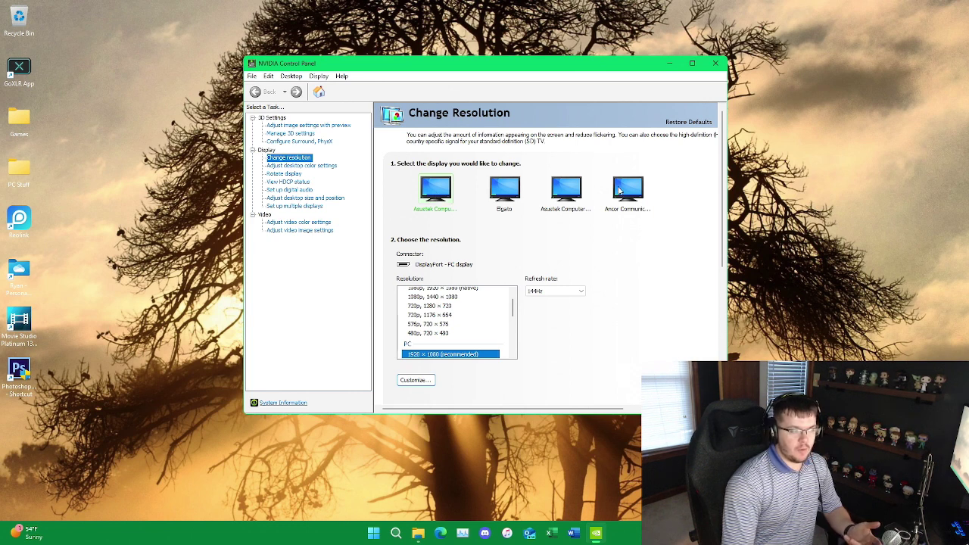
Step: Check the connector and resolution of the Elgato and first Asustek displays, and view the available refresh rates for the Asustek
{"action": "left_click", "coordinate": [506, 192]}
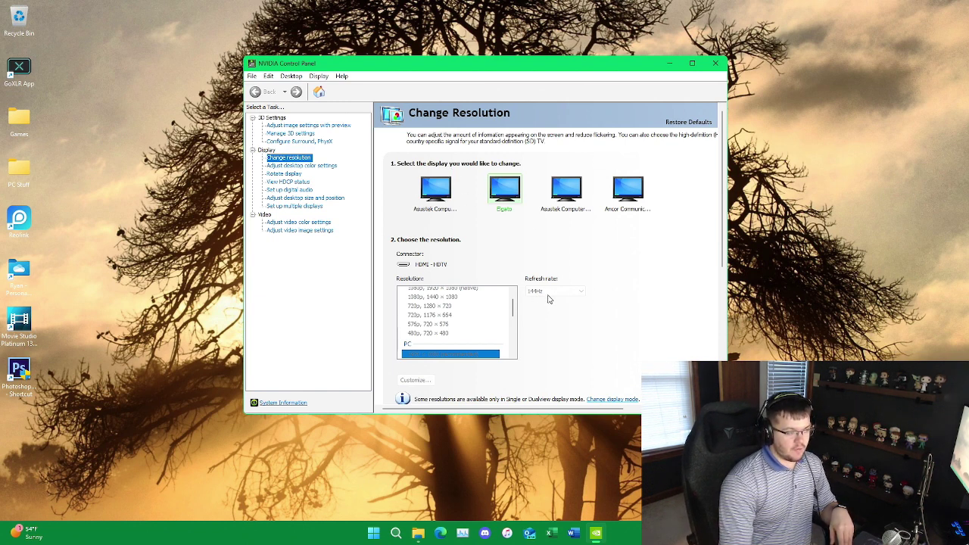
{"action": "left_click", "coordinate": [445, 195]}
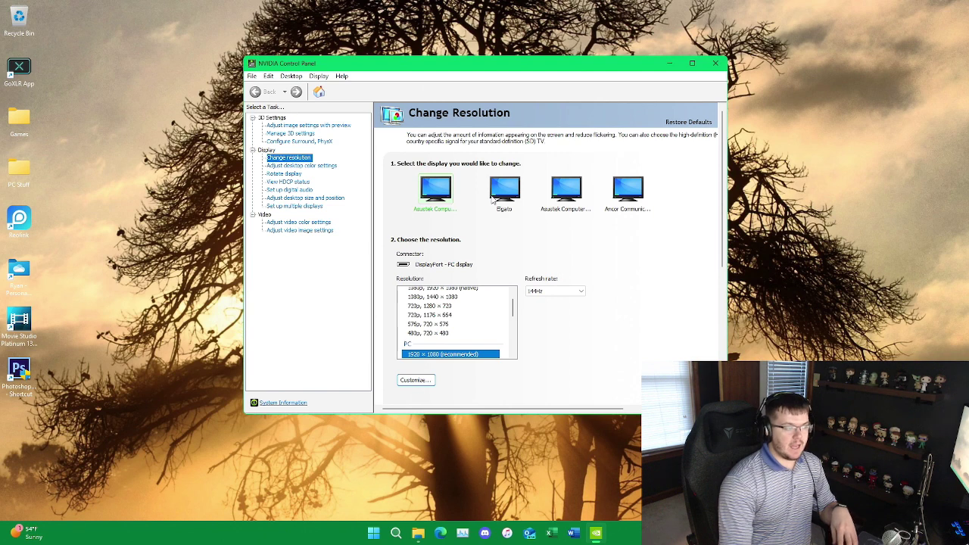
{"action": "left_click", "coordinate": [556, 297]}
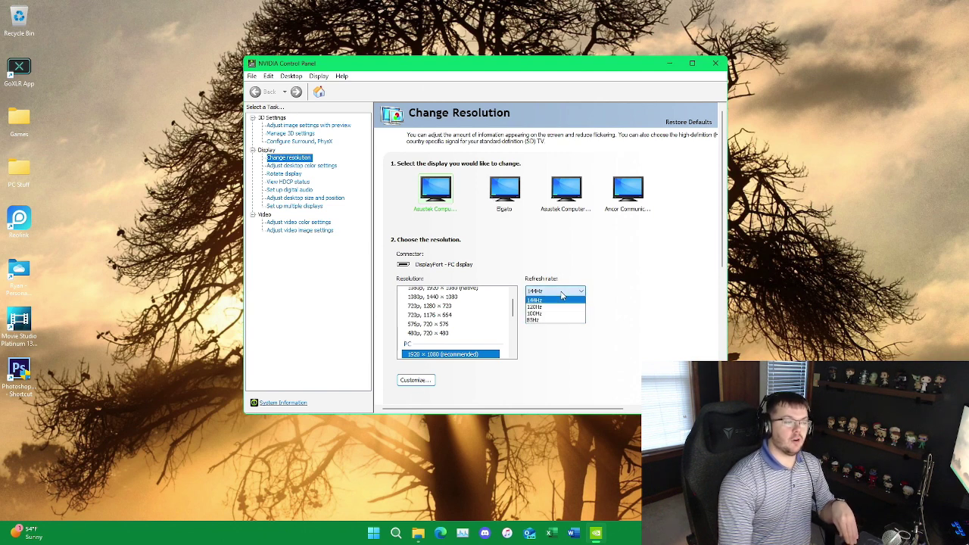
{"action": "left_click", "coordinate": [636, 268]}
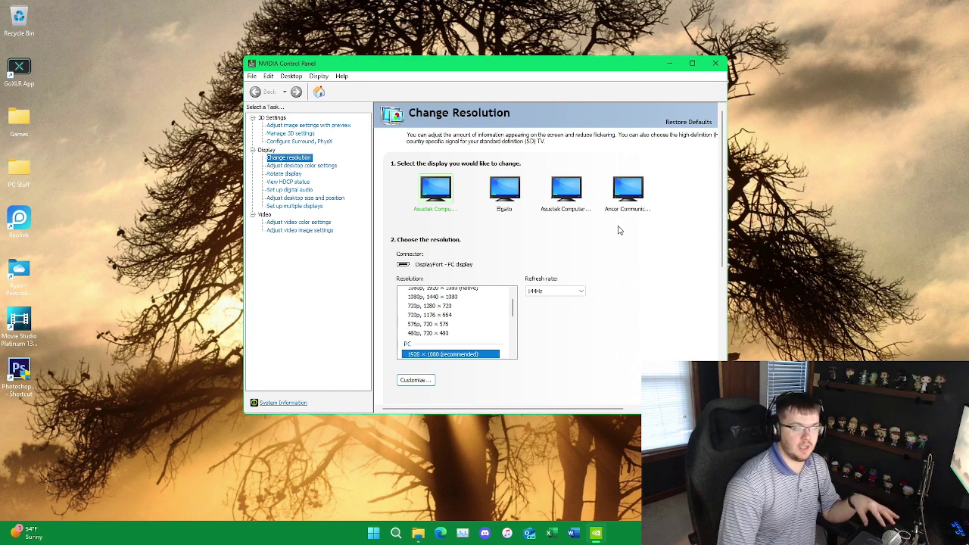
Step: Open the multiple-display setup, select the Elgato display, and view the clone options for display 4 without applying any
{"action": "left_click", "coordinate": [288, 206]}
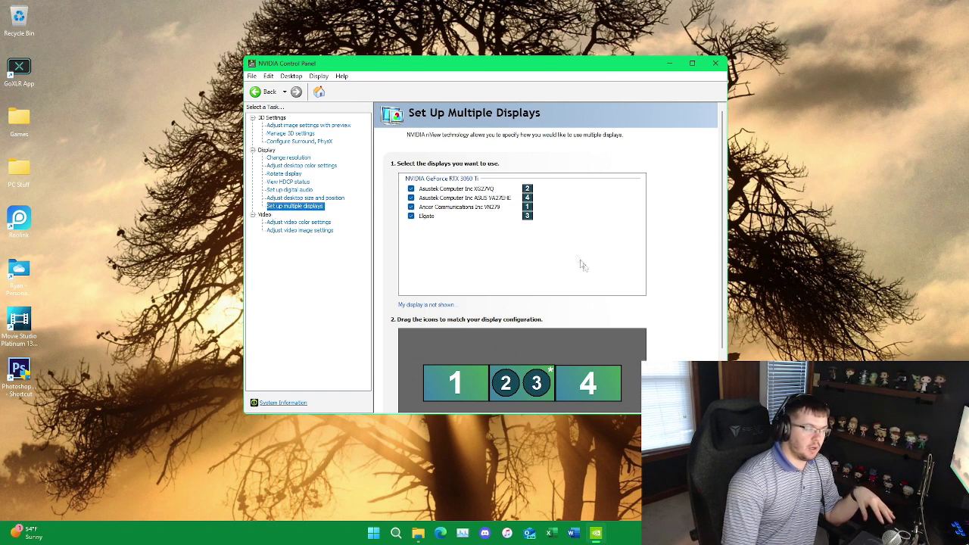
{"action": "left_click", "coordinate": [443, 217]}
{"action": "scroll", "coordinate": [587, 288], "scroll_direction": "down", "scroll_amount": 1}
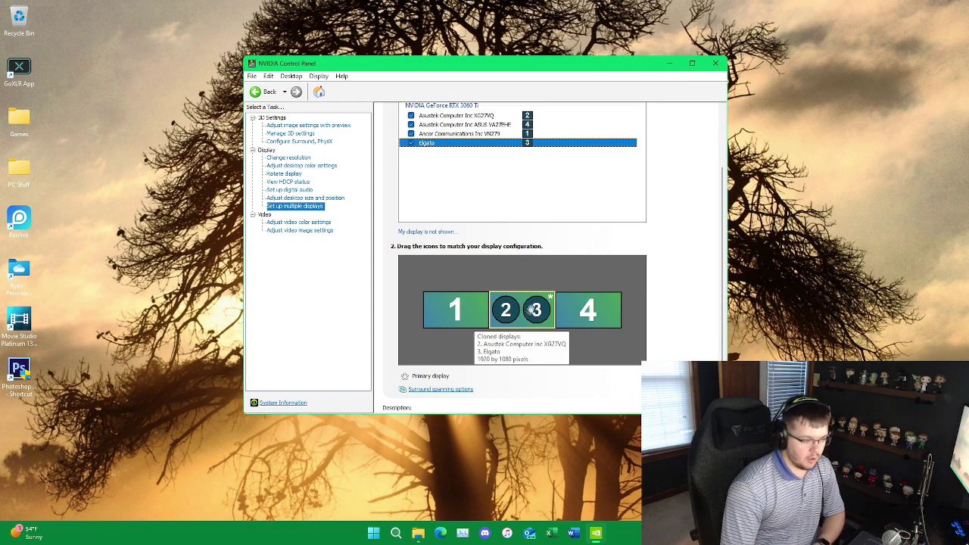
{"action": "right_click", "coordinate": [590, 306]}
{"action": "mouse_move", "coordinate": [623, 338]}
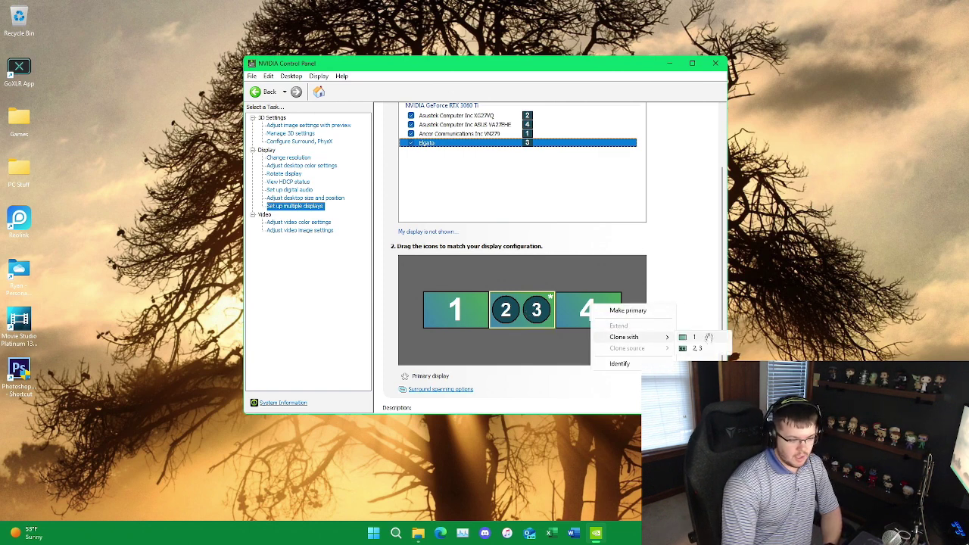
{"action": "left_click", "coordinate": [690, 277]}
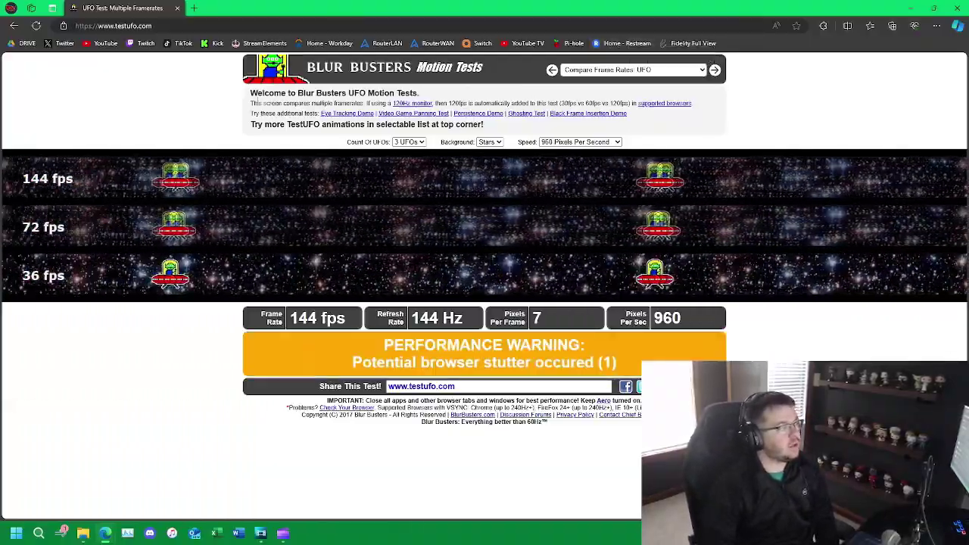
Step: Reload the UFO Motion Tests page in the browser to compare frame rates
{"action": "left_click", "coordinate": [36, 26]}
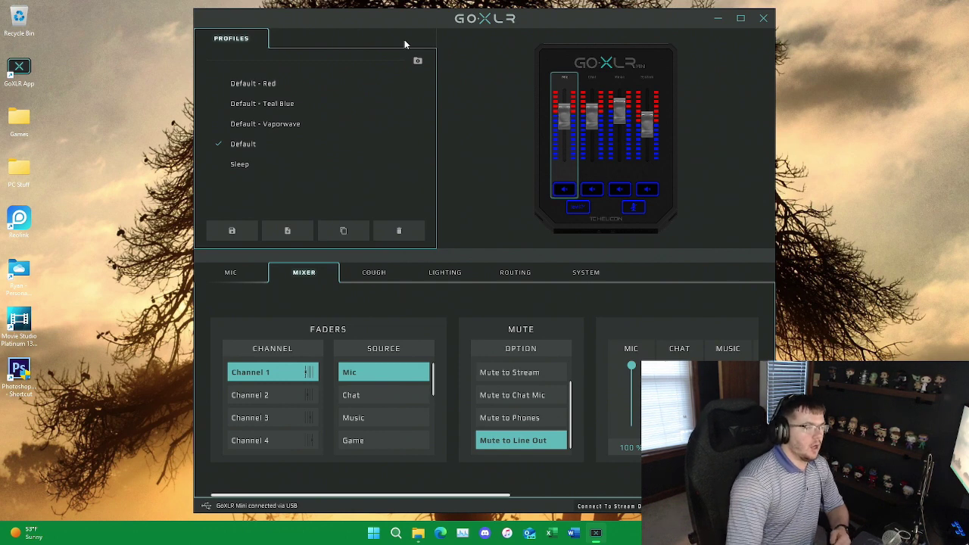
Step: Examine the microphone profile and gate settings in the GoXLR app
{"action": "left_click", "coordinate": [235, 276]}
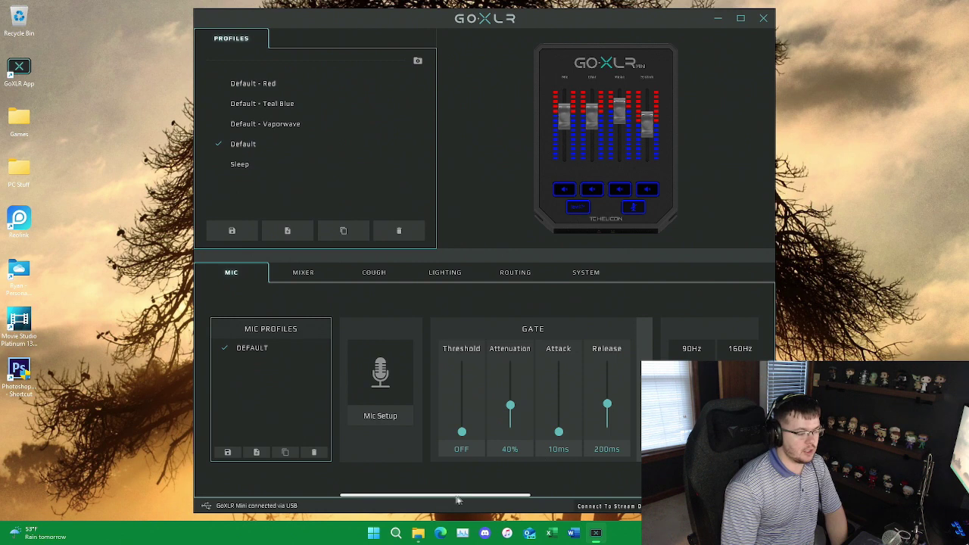
{"action": "left_click_drag", "start_coordinate": [457, 500], "coordinate": [380, 471]}
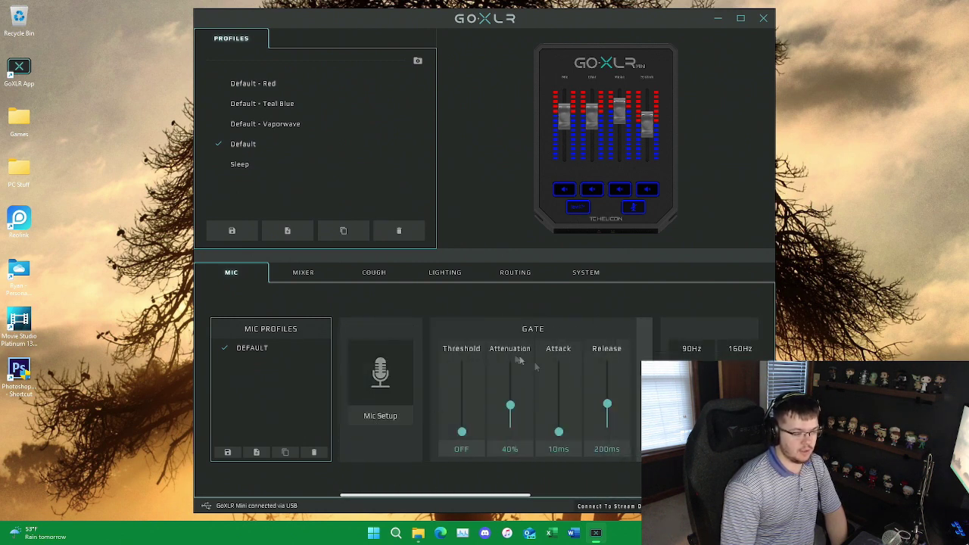
{"action": "left_click_drag", "start_coordinate": [456, 500], "coordinate": [409, 500]}
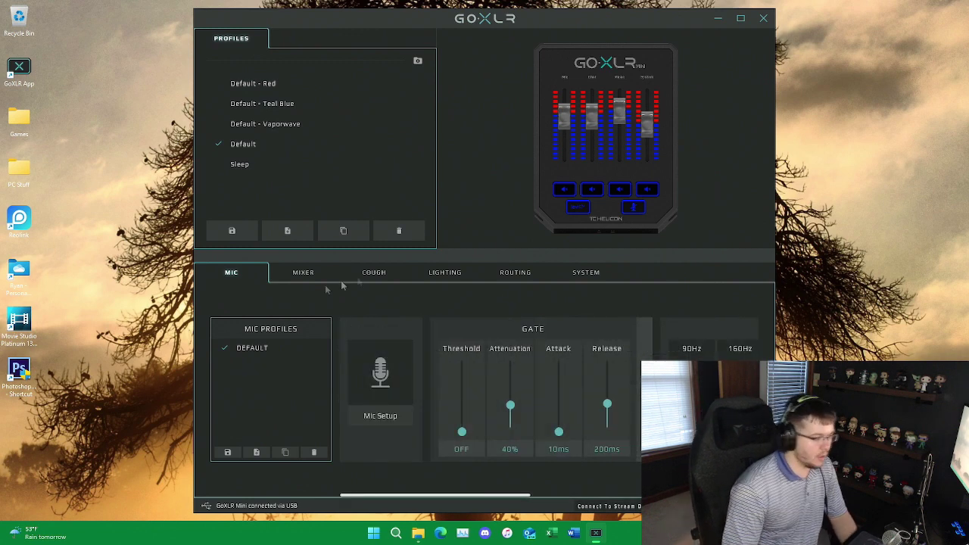
Step: Review the mixer's fader source and mute option for channels 1 through 4
{"action": "left_click", "coordinate": [307, 276]}
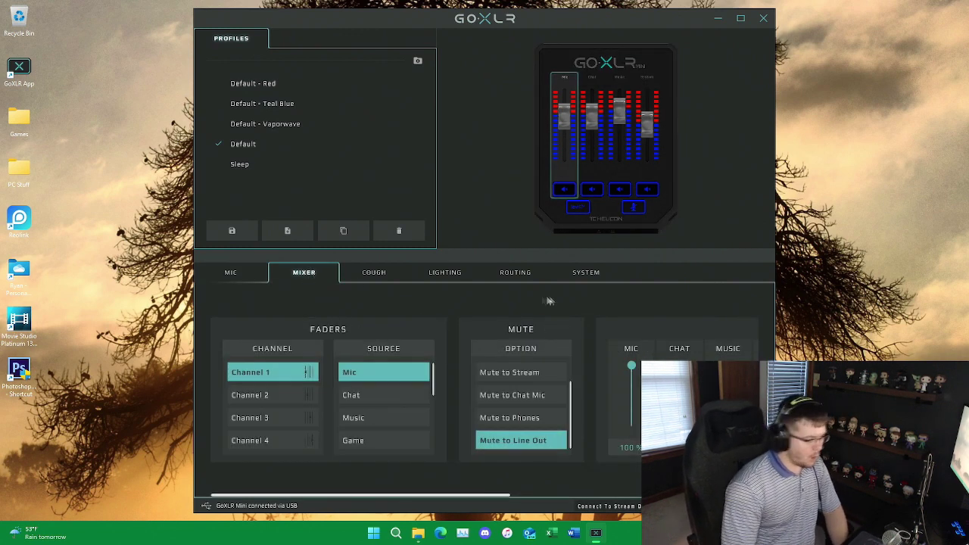
{"action": "left_click", "coordinate": [276, 400]}
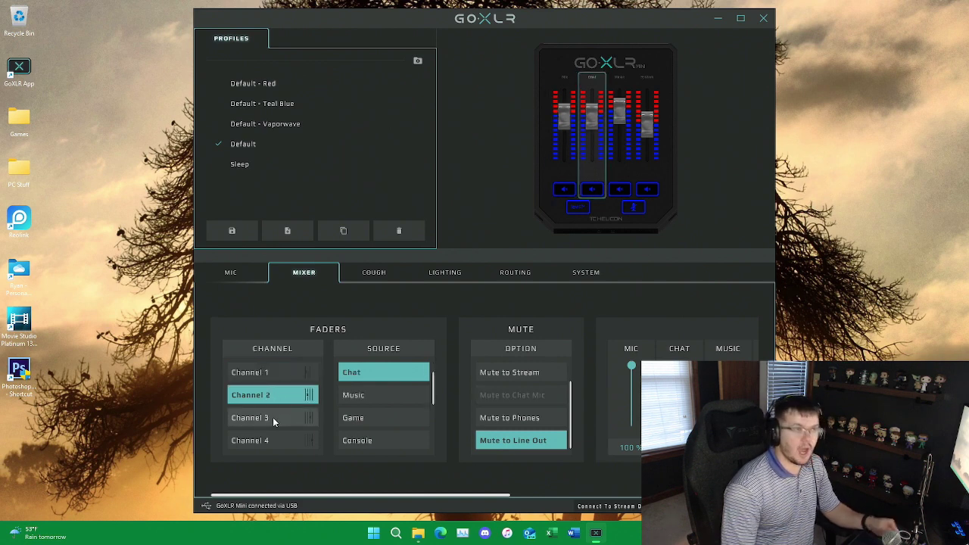
{"action": "left_click", "coordinate": [272, 417]}
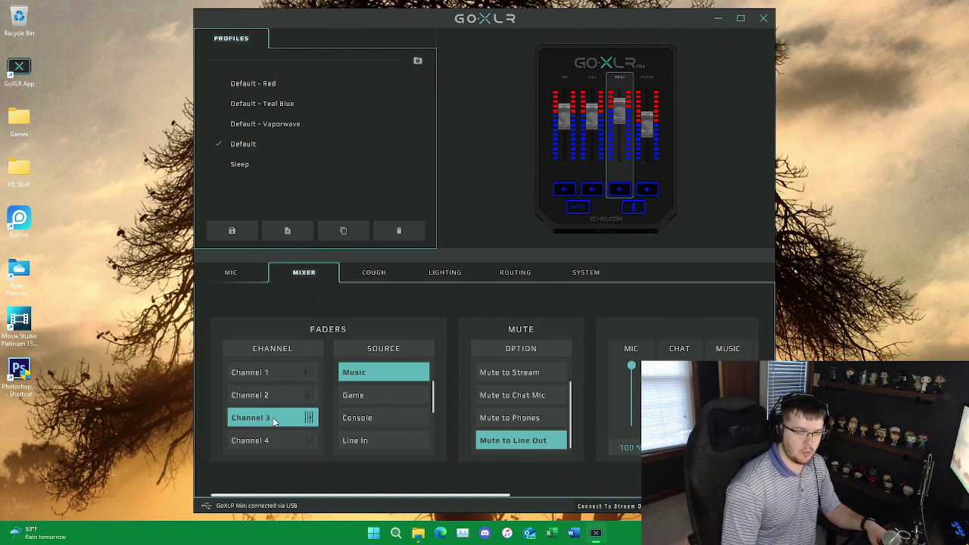
{"action": "left_click", "coordinate": [275, 440]}
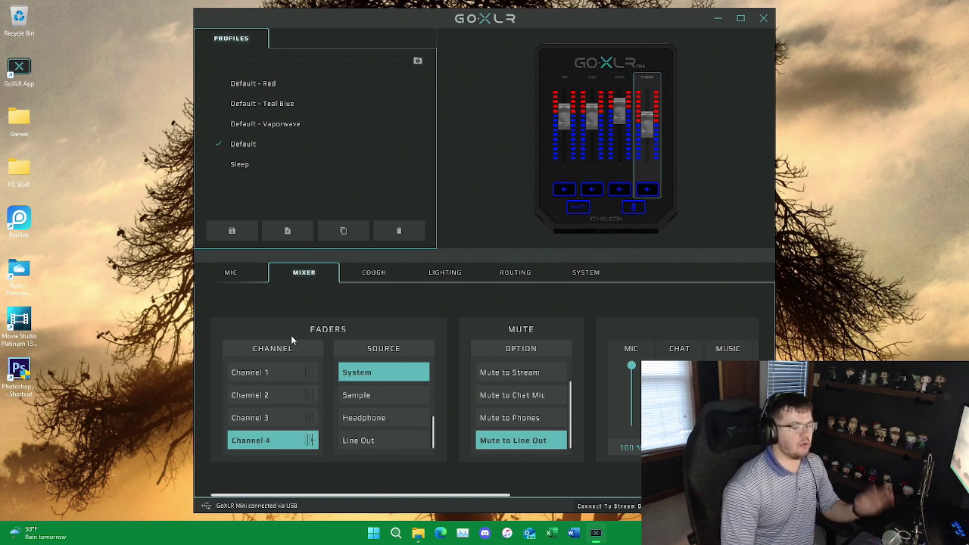
Step: Review the GoXLR's cough button, lighting and routing settings
{"action": "left_click", "coordinate": [361, 278]}
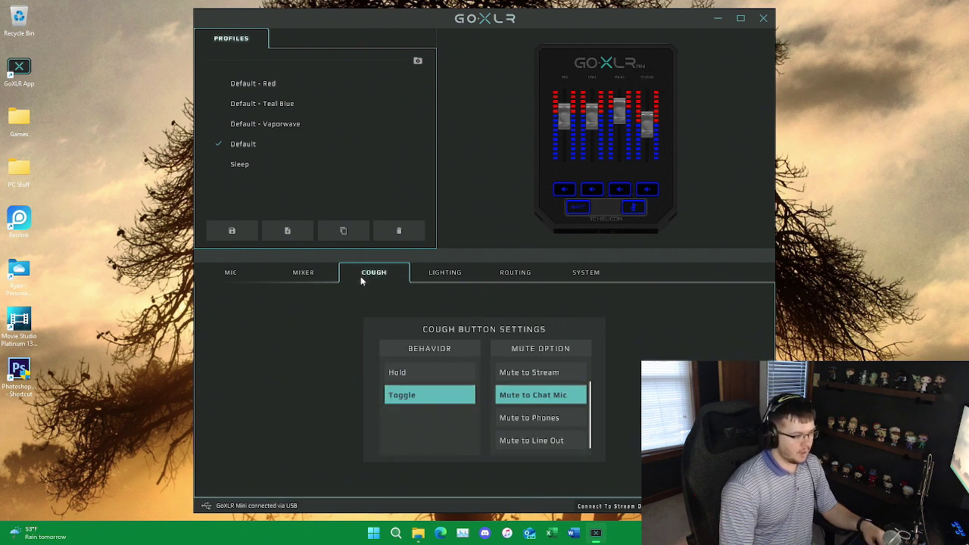
{"action": "left_click", "coordinate": [445, 277]}
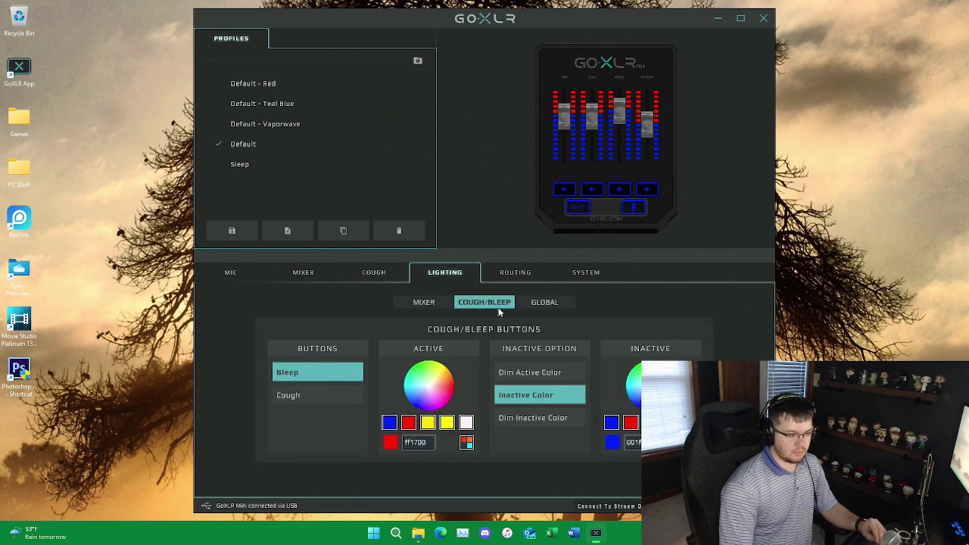
{"action": "left_click", "coordinate": [520, 275]}
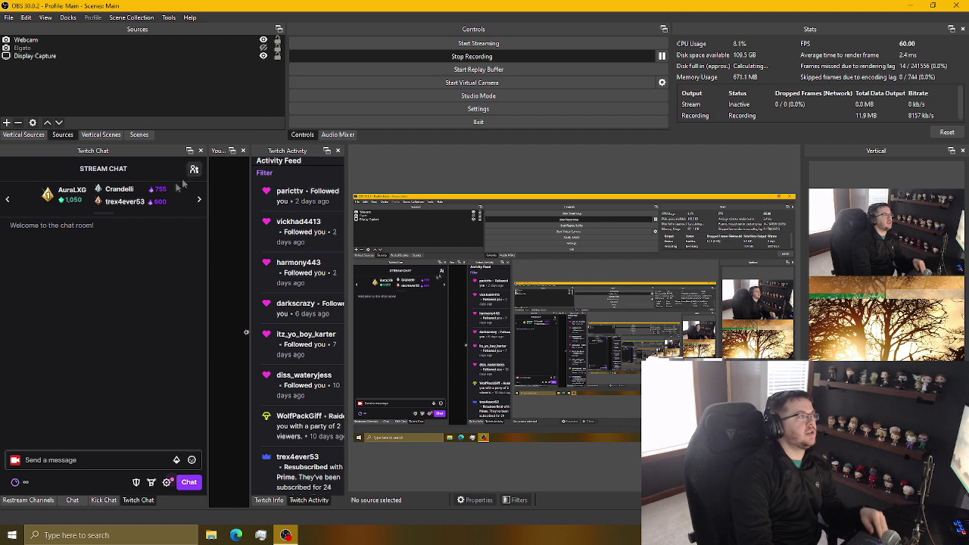
Step: In OBS, add a new Video Capture Device source with the default name to the current scene's sources
{"action": "left_click", "coordinate": [101, 135]}
{"action": "left_click", "coordinate": [139, 135]}
{"action": "left_click", "coordinate": [63, 135]}
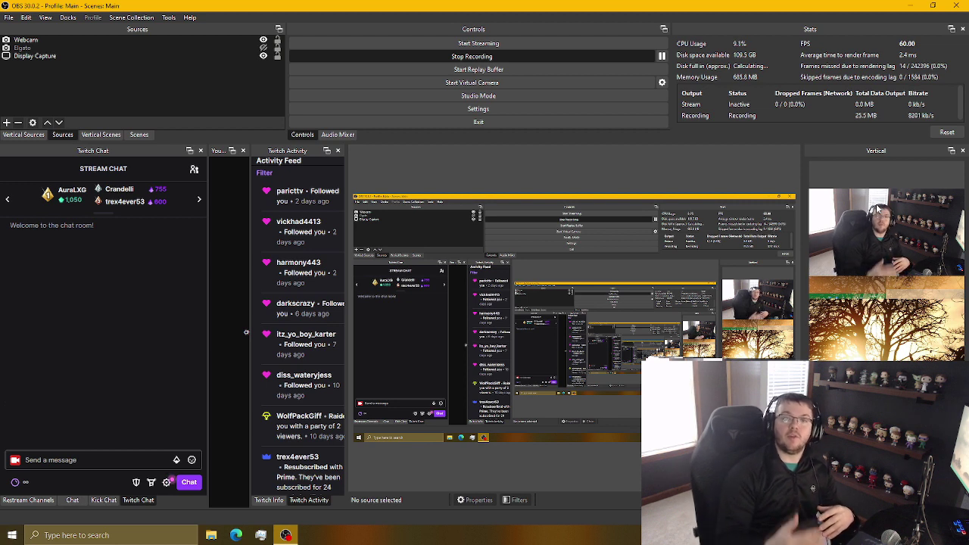
{"action": "right_click", "coordinate": [125, 90]}
{"action": "mouse_move", "coordinate": [135, 99]}
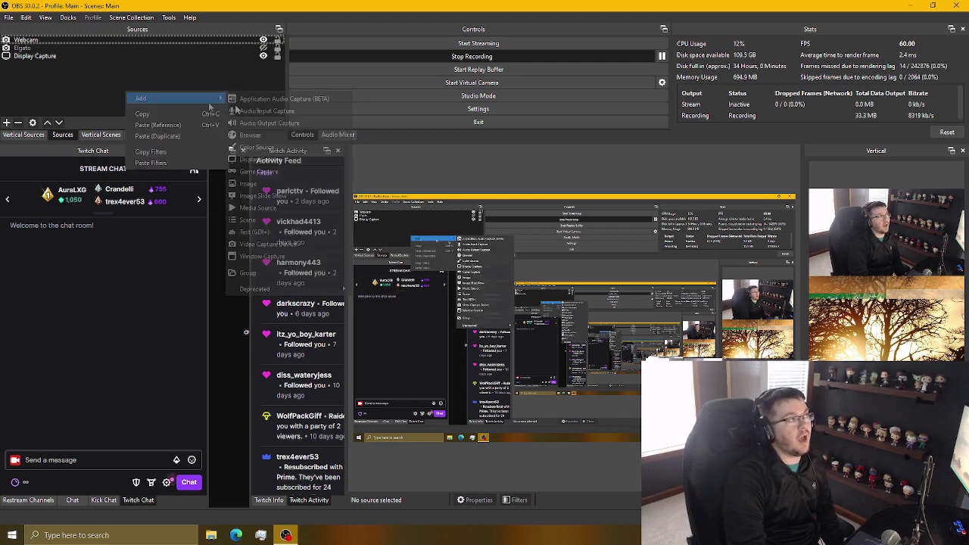
{"action": "left_click", "coordinate": [277, 245]}
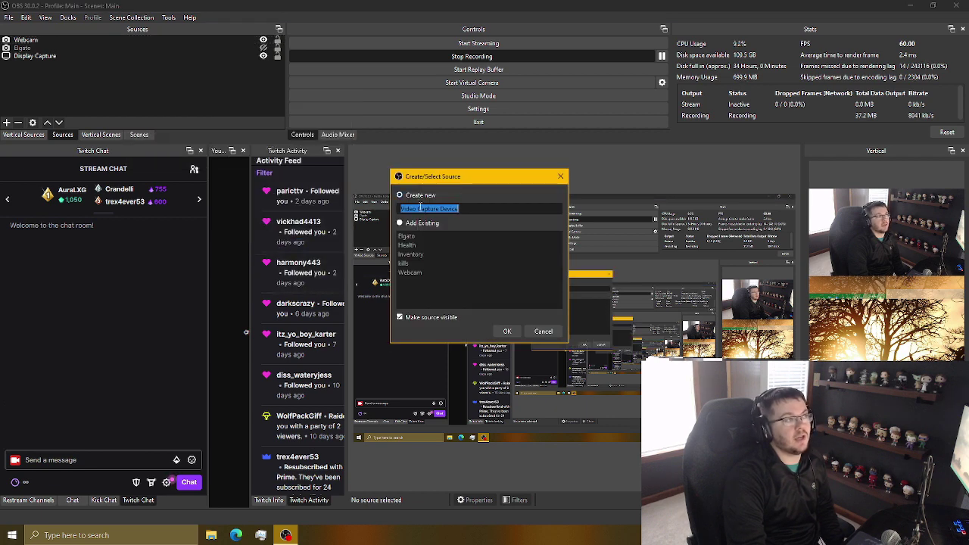
{"action": "left_click", "coordinate": [507, 331]}
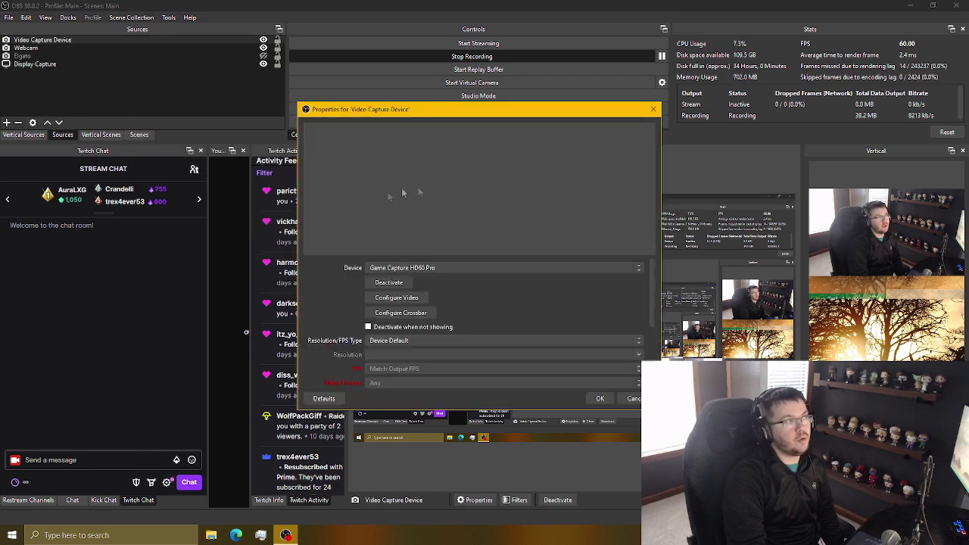
Step: Choose Game Capture HD60 Pro as the source's device, check its remaining properties, and accept them
{"action": "left_click", "coordinate": [400, 269]}
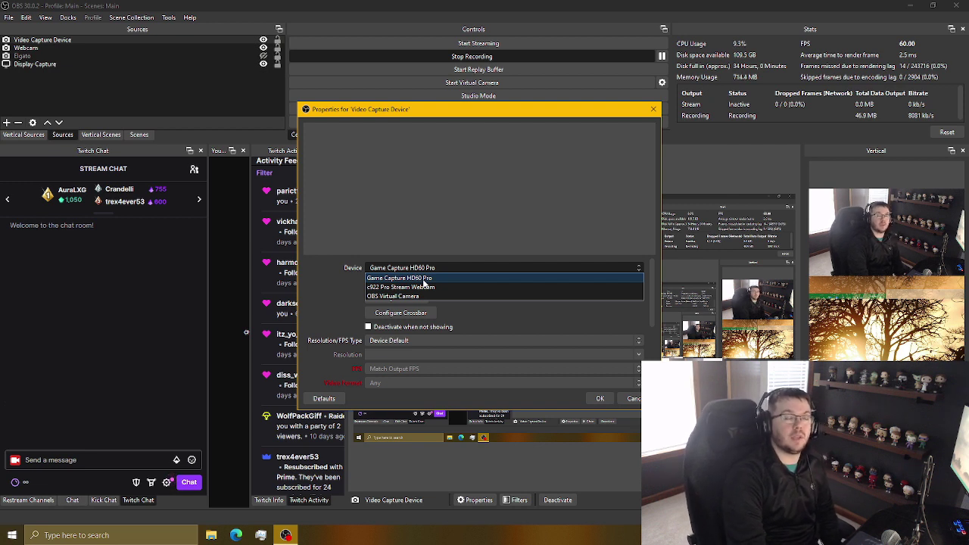
{"action": "left_click", "coordinate": [391, 280]}
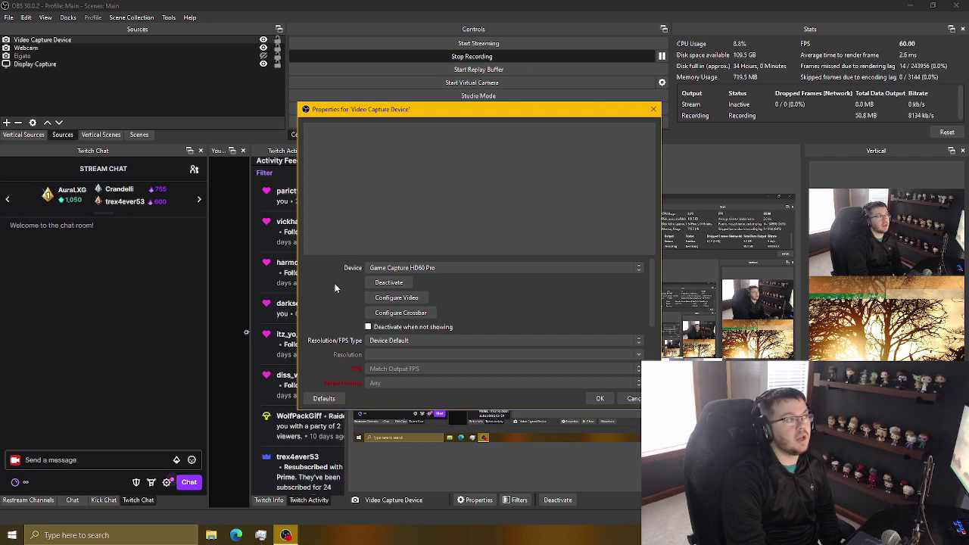
{"action": "scroll", "coordinate": [372, 353], "scroll_direction": "down", "scroll_amount": 5}
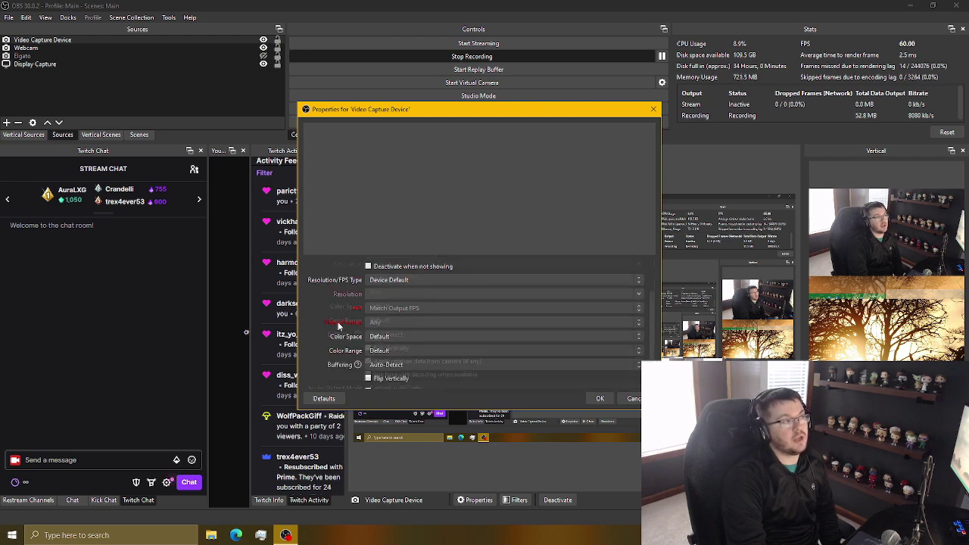
{"action": "scroll", "coordinate": [336, 318], "scroll_direction": "up", "scroll_amount": 5}
{"action": "scroll", "coordinate": [336, 314], "scroll_direction": "down", "scroll_amount": 5}
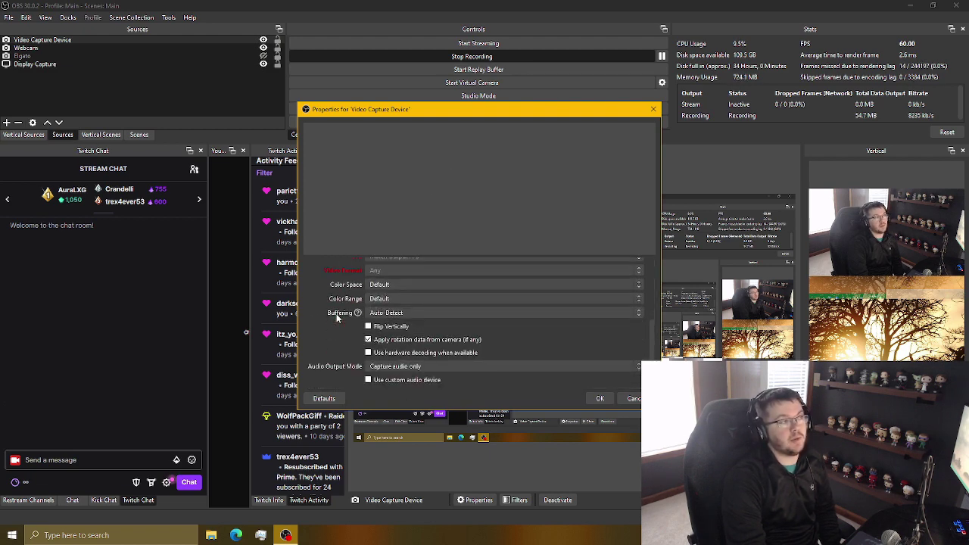
{"action": "scroll", "coordinate": [336, 310], "scroll_direction": "up", "scroll_amount": 5}
{"action": "left_click", "coordinate": [599, 399]}
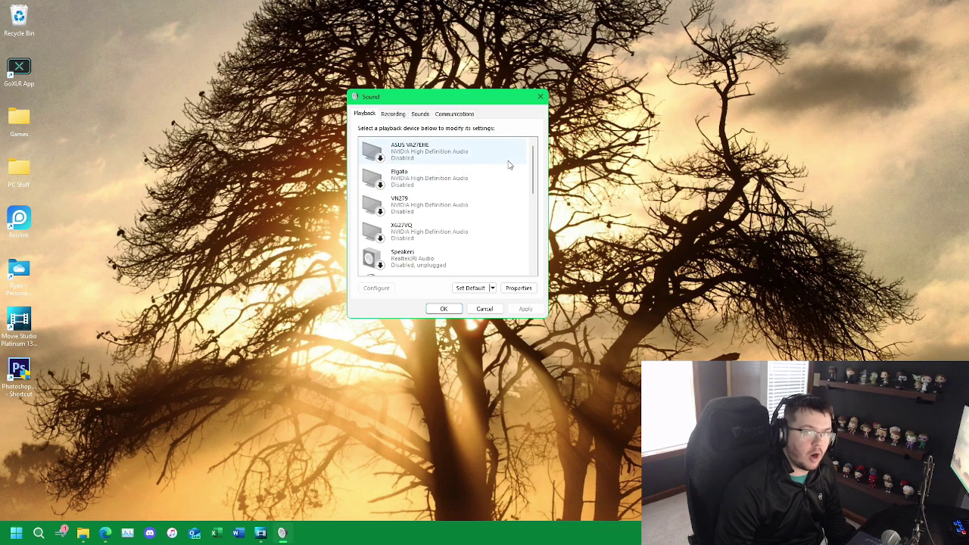
Step: Examine the playback devices in the Windows Sound settings, from the display outputs to the GoXLR Mini's Chat, Game, Music, Sample and System channels
{"action": "scroll", "coordinate": [472, 166], "scroll_direction": "down", "scroll_amount": 1}
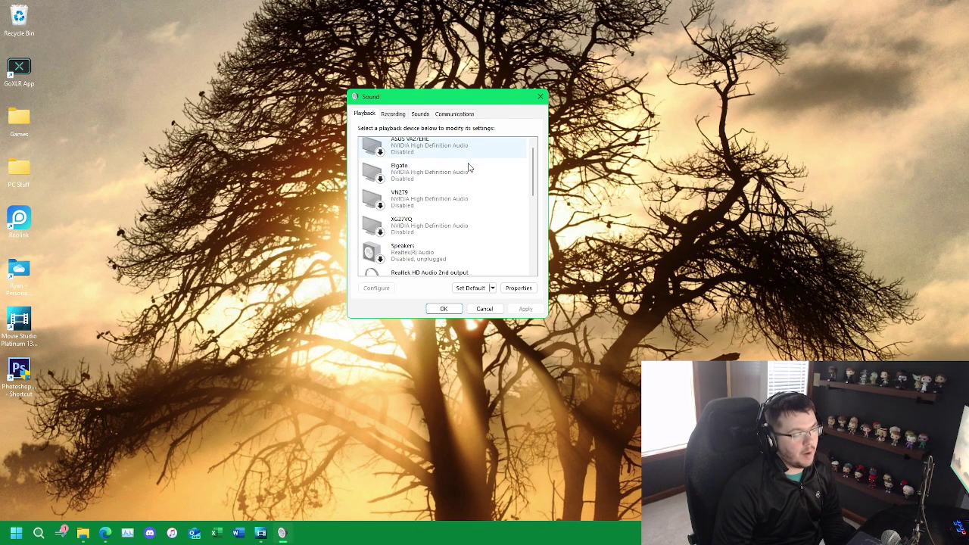
{"action": "scroll", "coordinate": [474, 173], "scroll_direction": "down", "scroll_amount": 1}
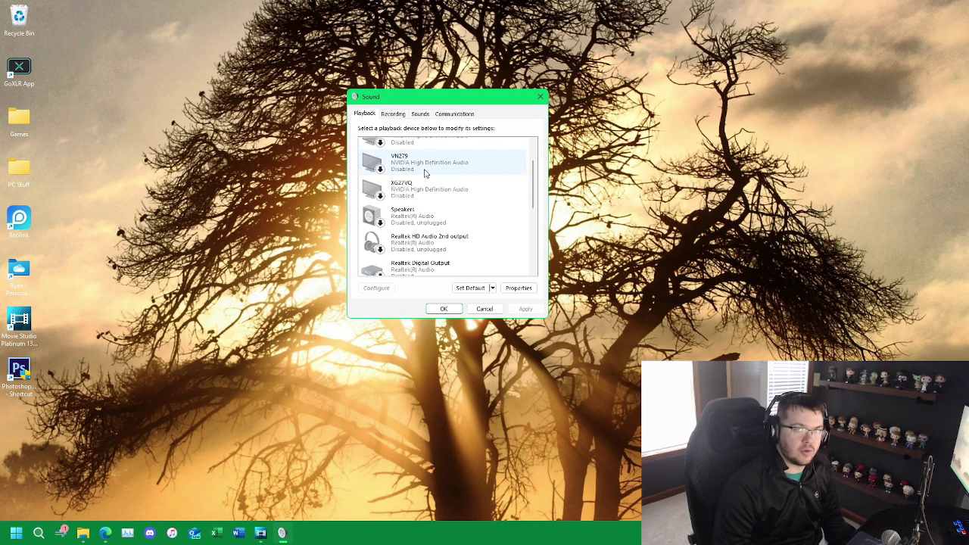
{"action": "scroll", "coordinate": [427, 176], "scroll_direction": "down", "scroll_amount": 3}
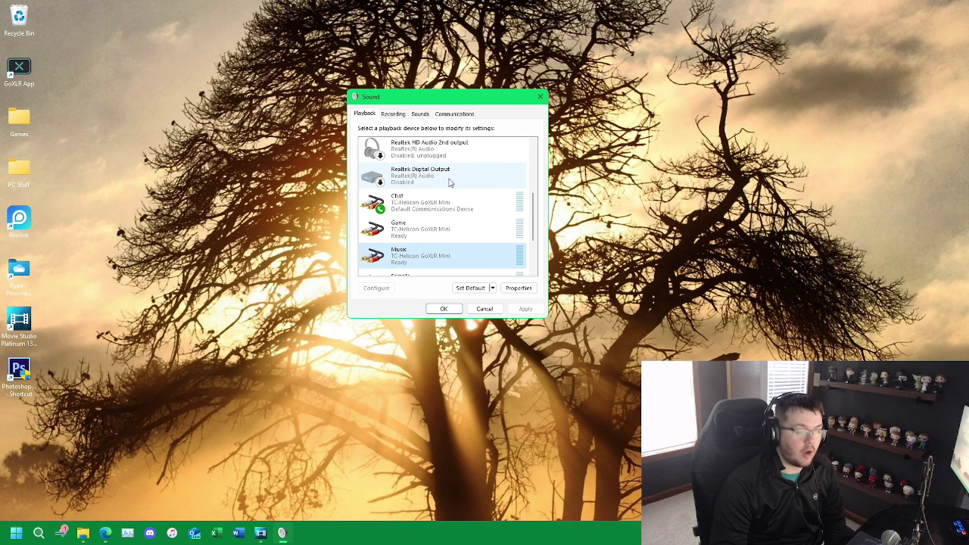
{"action": "scroll", "coordinate": [447, 182], "scroll_direction": "down", "scroll_amount": 1}
{"action": "scroll", "coordinate": [420, 219], "scroll_direction": "down", "scroll_amount": 2}
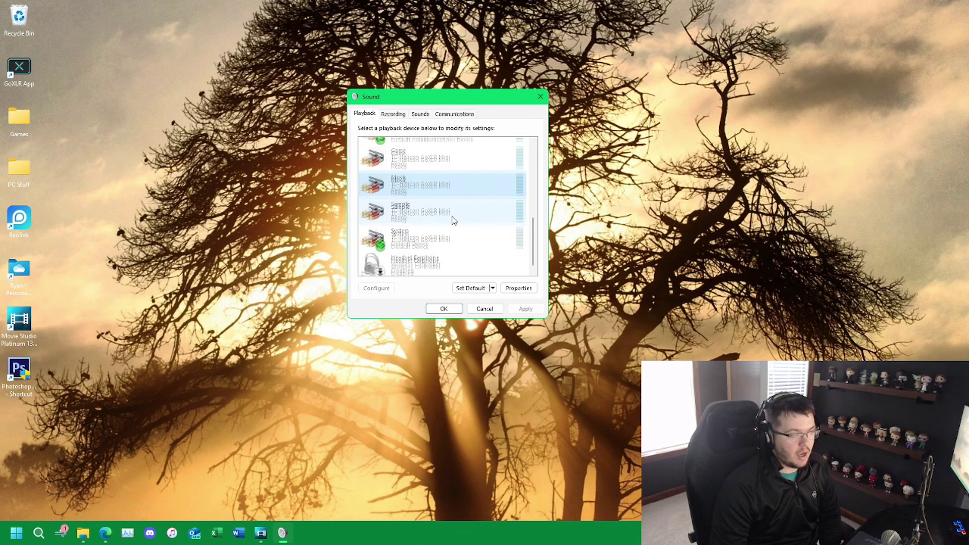
{"action": "scroll", "coordinate": [453, 219], "scroll_direction": "up", "scroll_amount": 1}
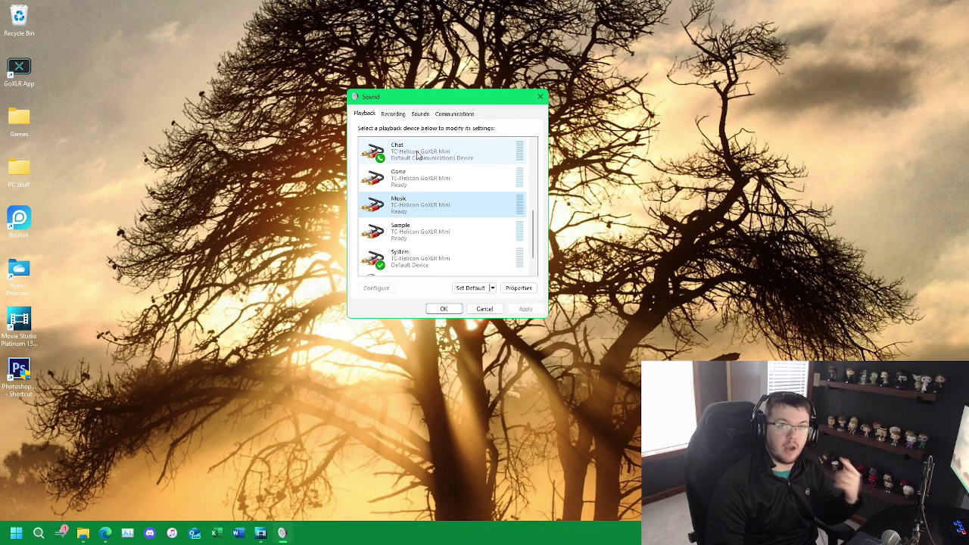
{"action": "scroll", "coordinate": [446, 242], "scroll_direction": "down", "scroll_amount": 1}
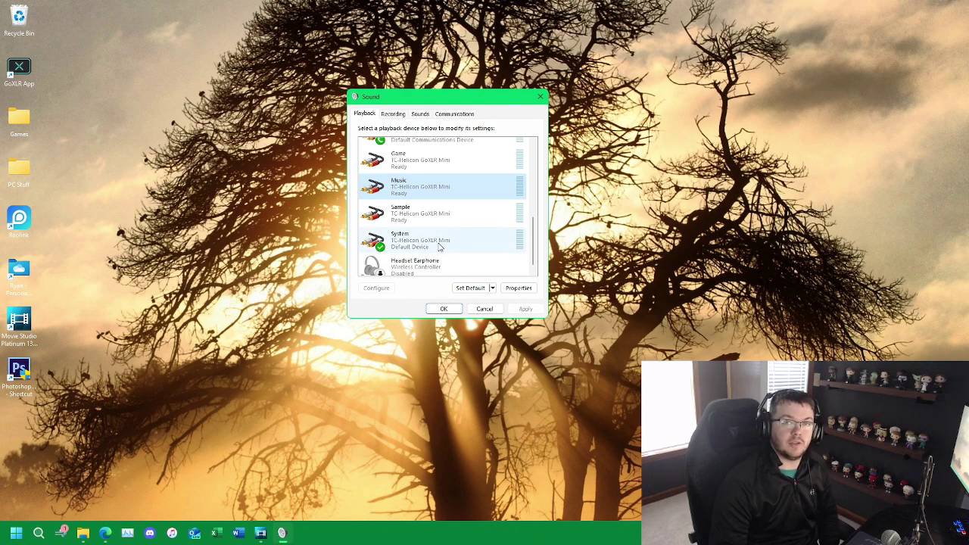
{"action": "scroll", "coordinate": [448, 239], "scroll_direction": "up", "scroll_amount": 1}
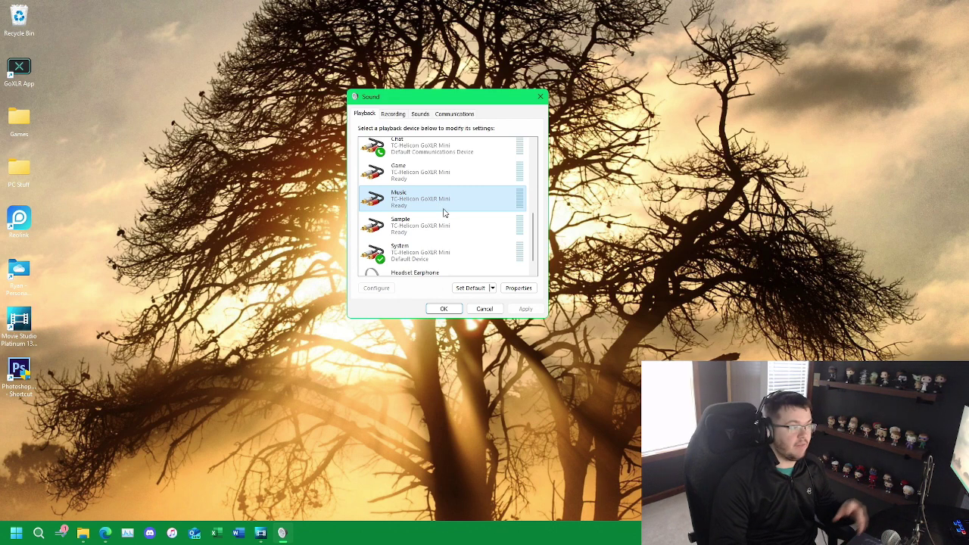
Step: Review the GoXLR Mini's Chat playback device and the gaming PC's recording devices in the Sound settings
{"action": "scroll", "coordinate": [425, 156], "scroll_direction": "up", "scroll_amount": 1}
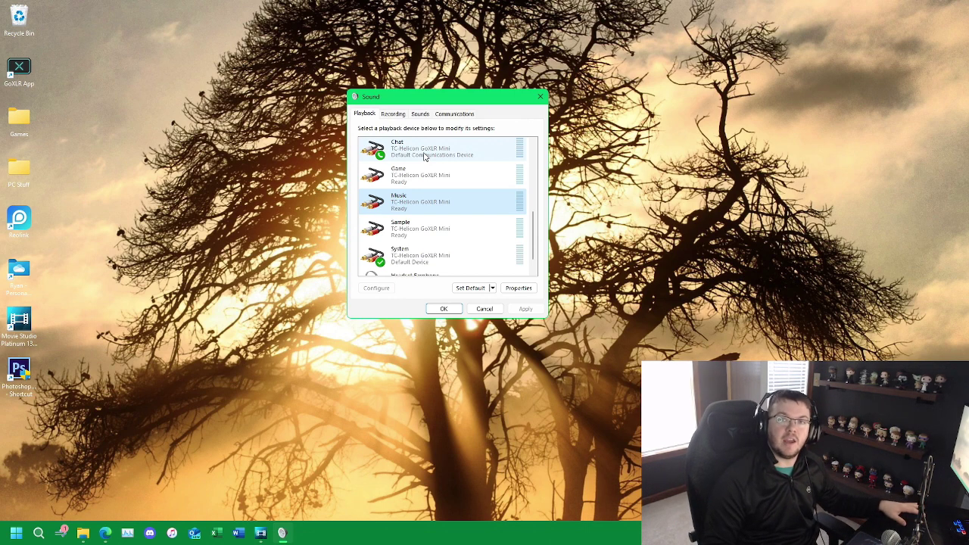
{"action": "left_click", "coordinate": [390, 114]}
{"action": "scroll", "coordinate": [535, 193], "scroll_direction": "down", "scroll_amount": 1}
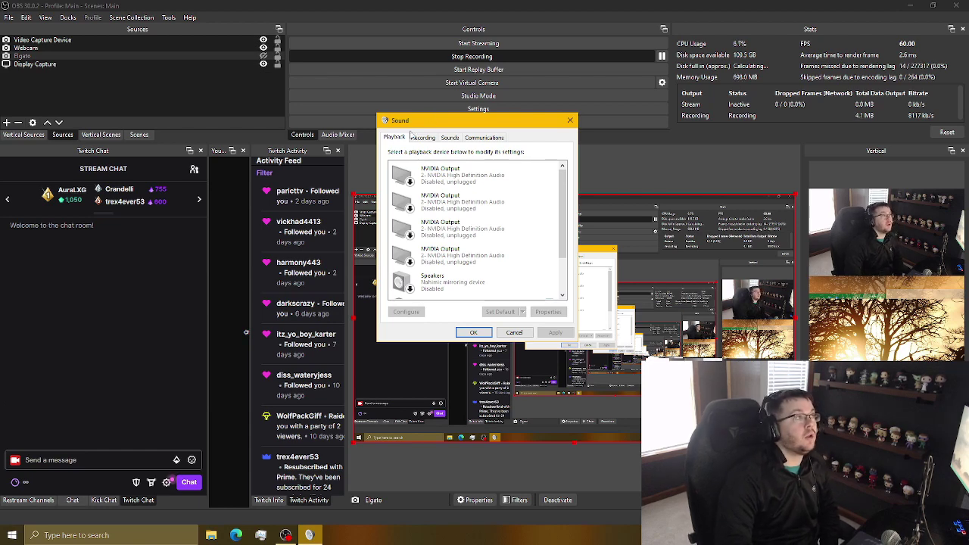
Step: On the streaming PC, check the Line Out to GoXLR playback device and the rear-panel line-in recording device, and close the Sound settings
{"action": "left_click_drag", "start_coordinate": [409, 126], "coordinate": [420, 121]}
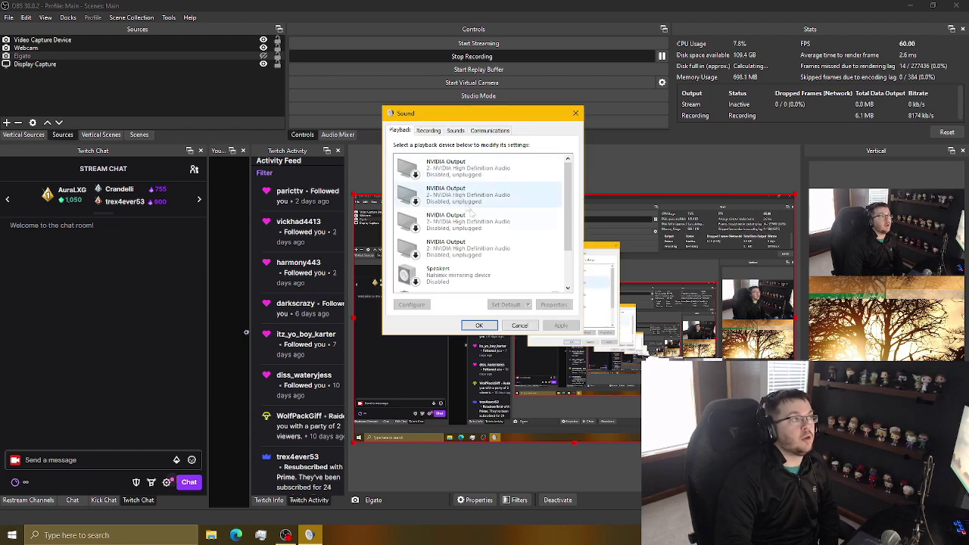
{"action": "left_click_drag", "start_coordinate": [568, 189], "coordinate": [568, 221]}
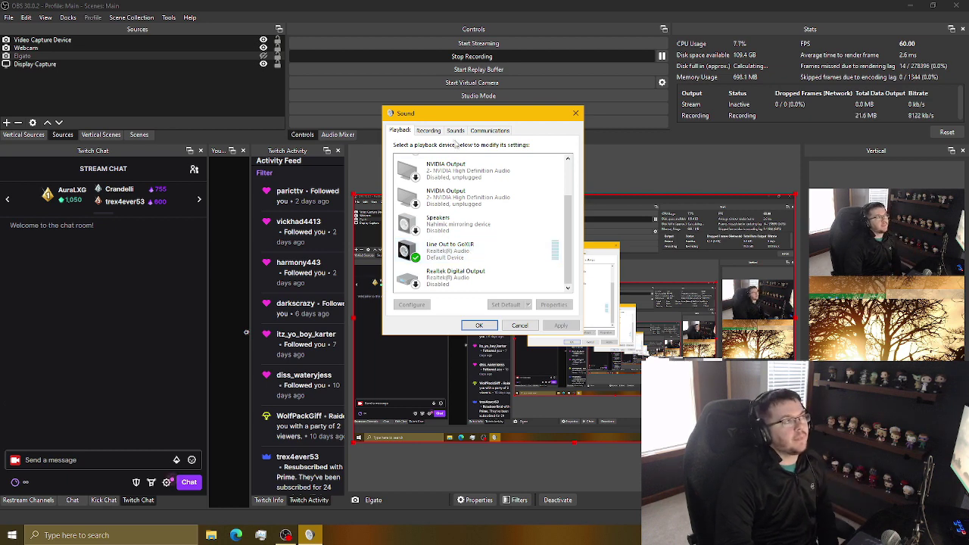
{"action": "left_click", "coordinate": [437, 132]}
{"action": "left_click", "coordinate": [480, 256]}
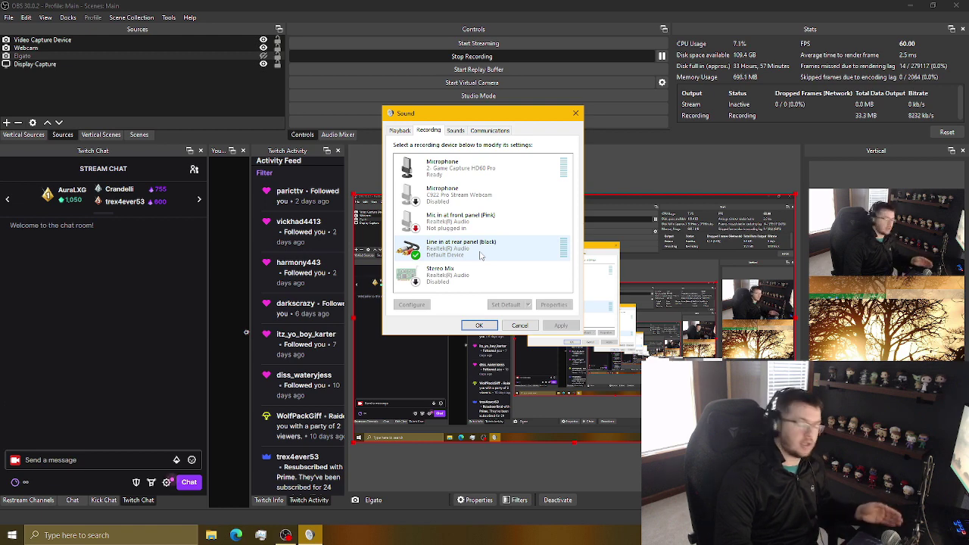
{"action": "left_click", "coordinate": [479, 325]}
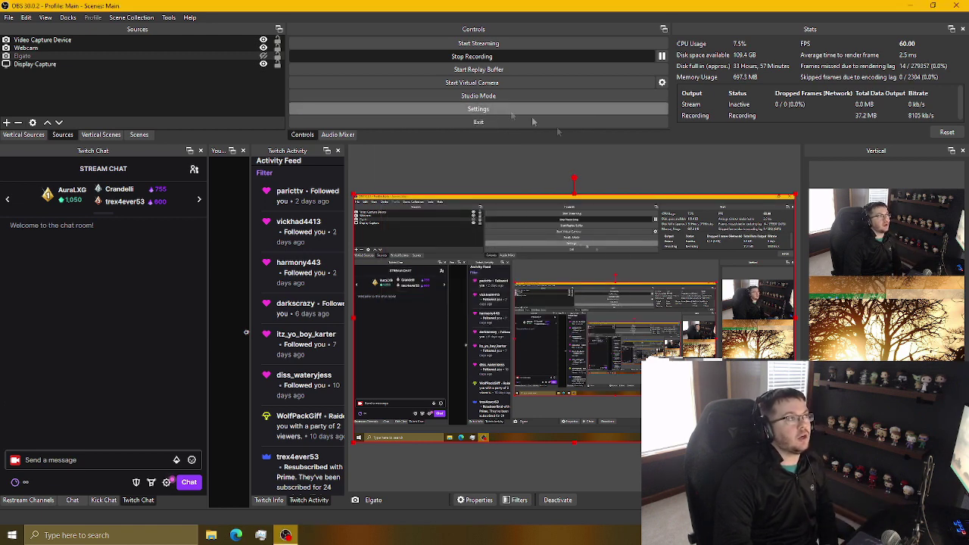
Step: Check the global audio devices in OBS's audio settings, close the settings unchanged, and show the audio mixer
{"action": "left_click", "coordinate": [499, 110]}
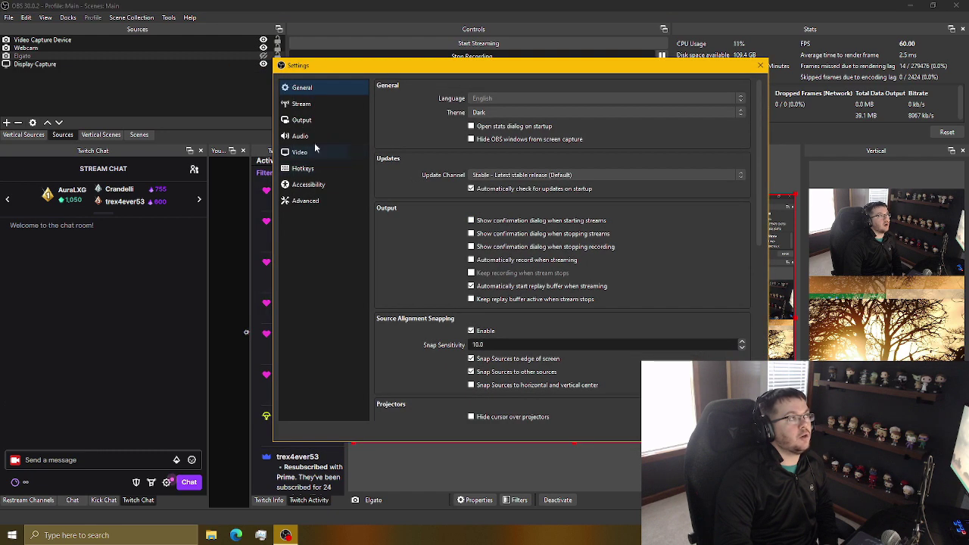
{"action": "left_click", "coordinate": [301, 136]}
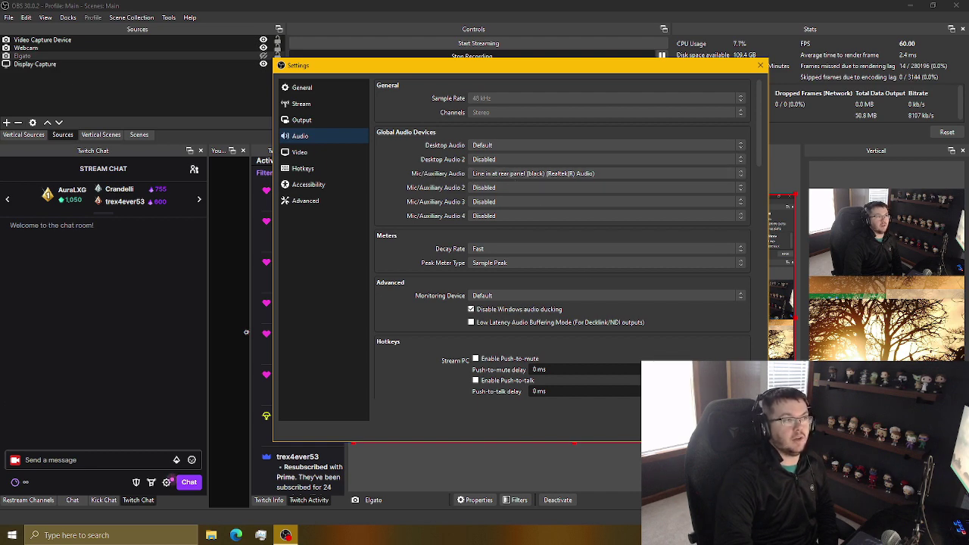
{"action": "key", "text": "Escape"}
{"action": "left_click", "coordinate": [337, 134]}
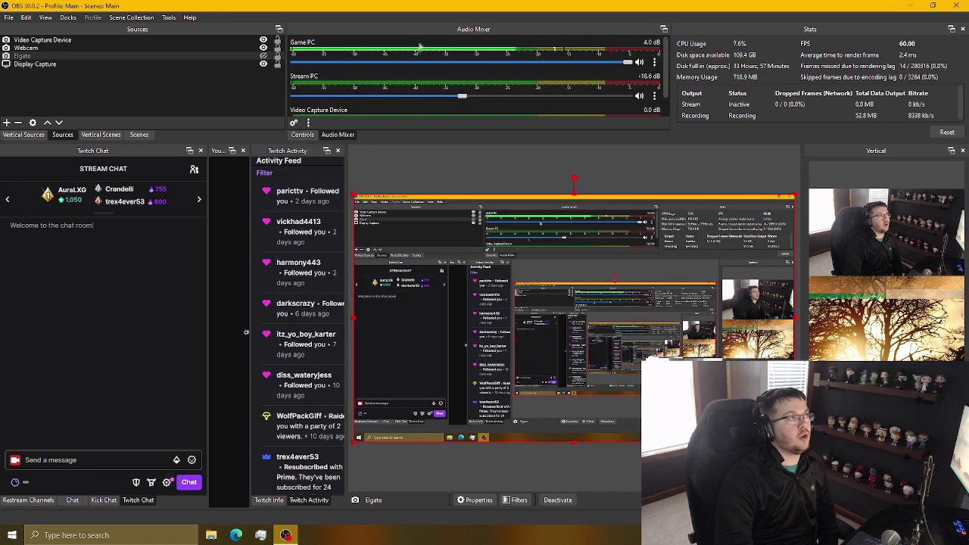